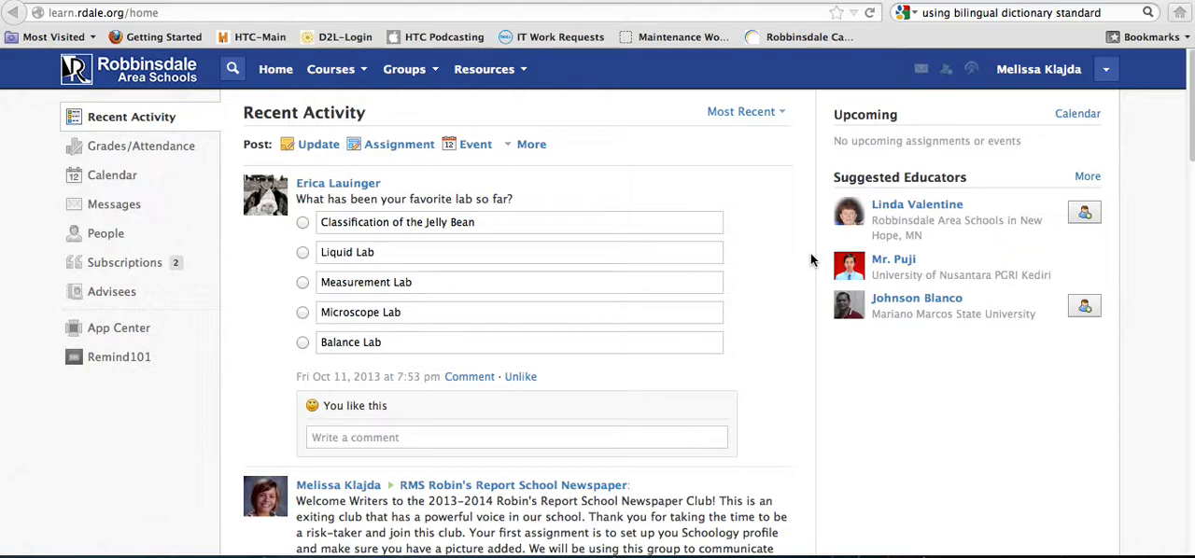
Open the assignments list of the French 1 (Block) course from its materials index
click(365, 75)
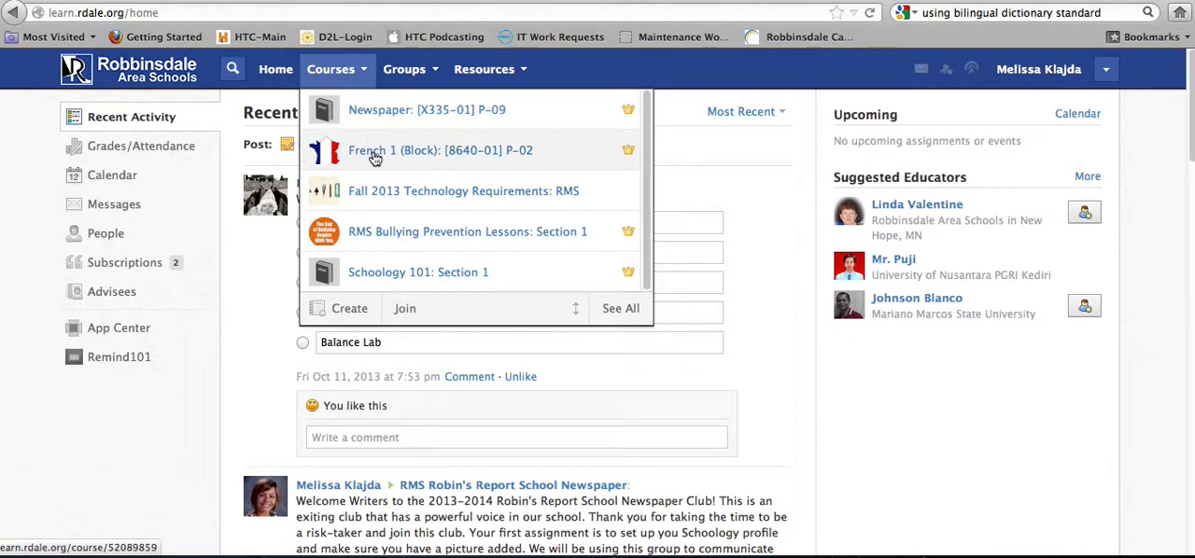
click(372, 155)
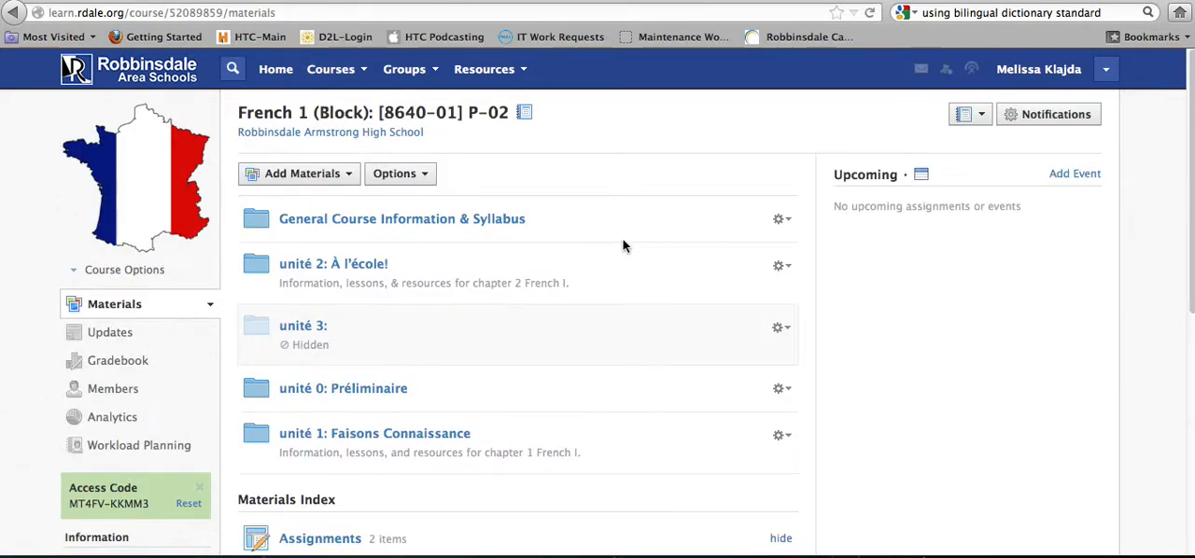
scroll(623, 245, down, 4)
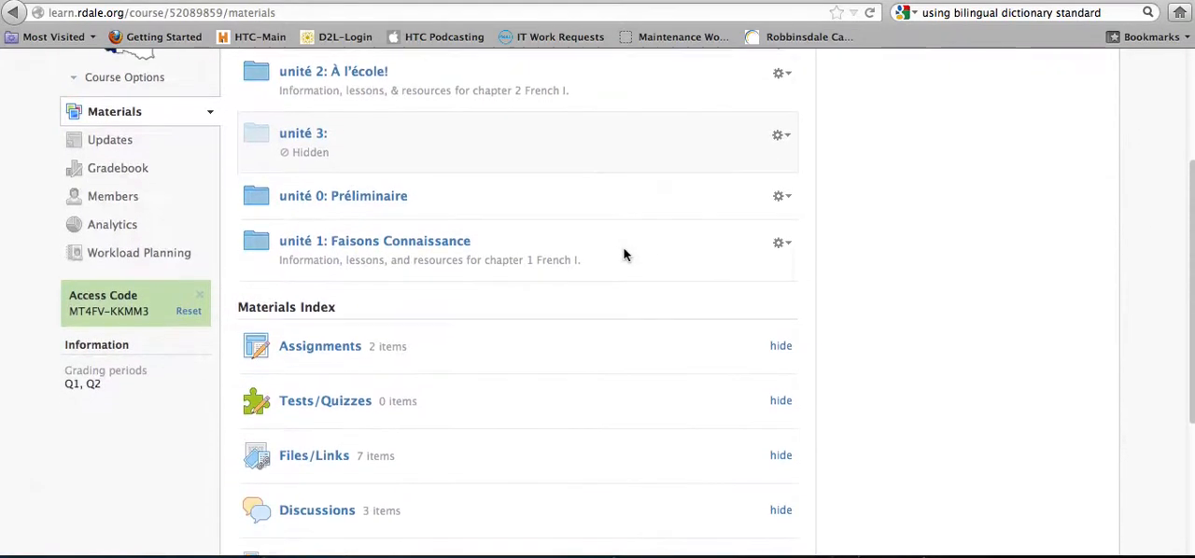
scroll(624, 255, down, 1)
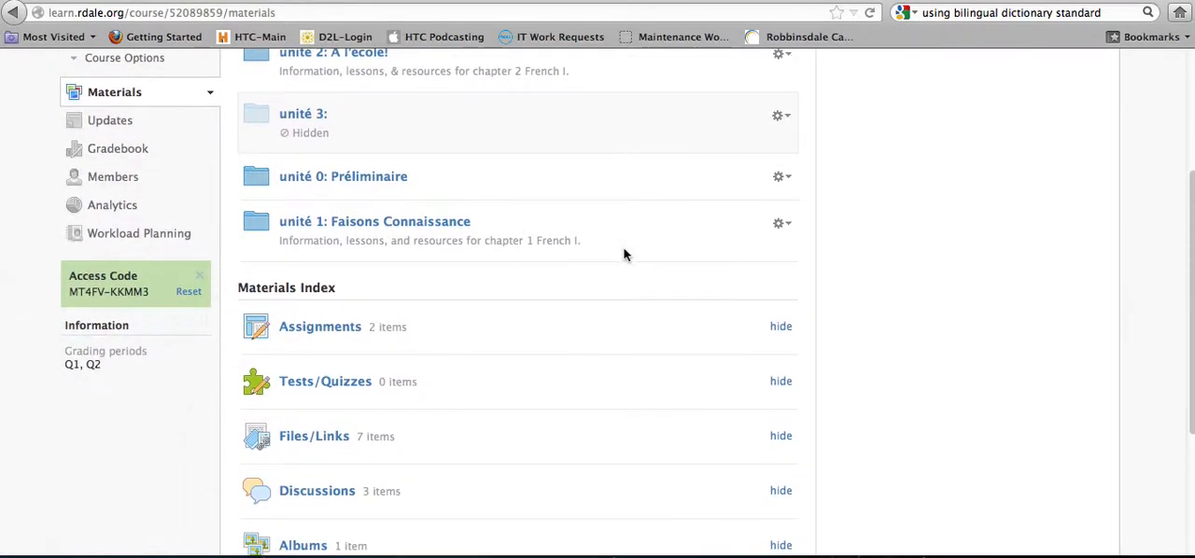
click(321, 327)
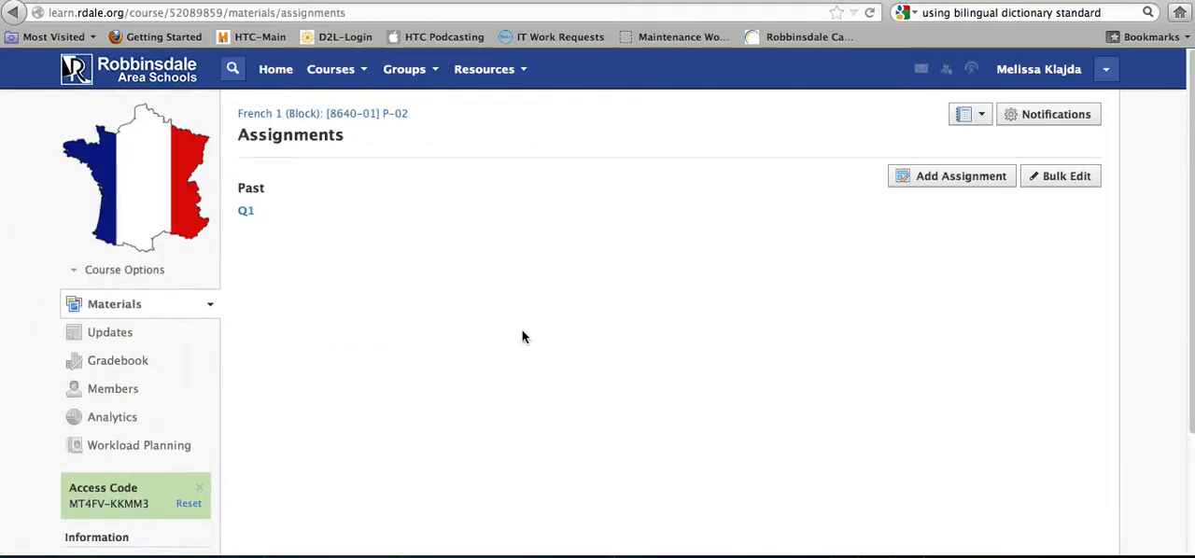
Start a new assignment and name it "Compare & Contrast School Systems"
click(936, 180)
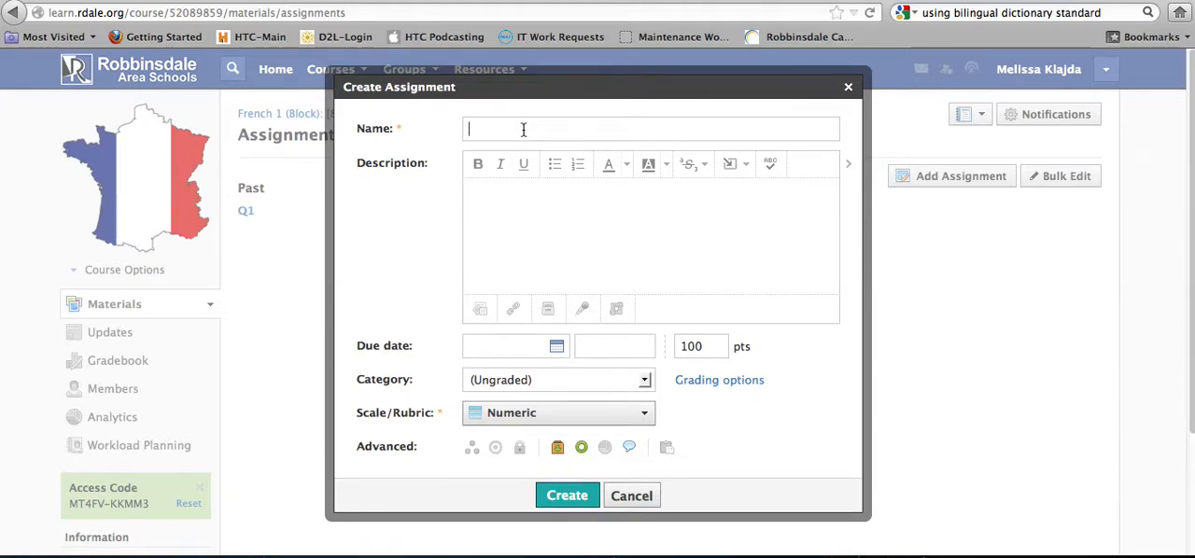
text(Compare & Con)
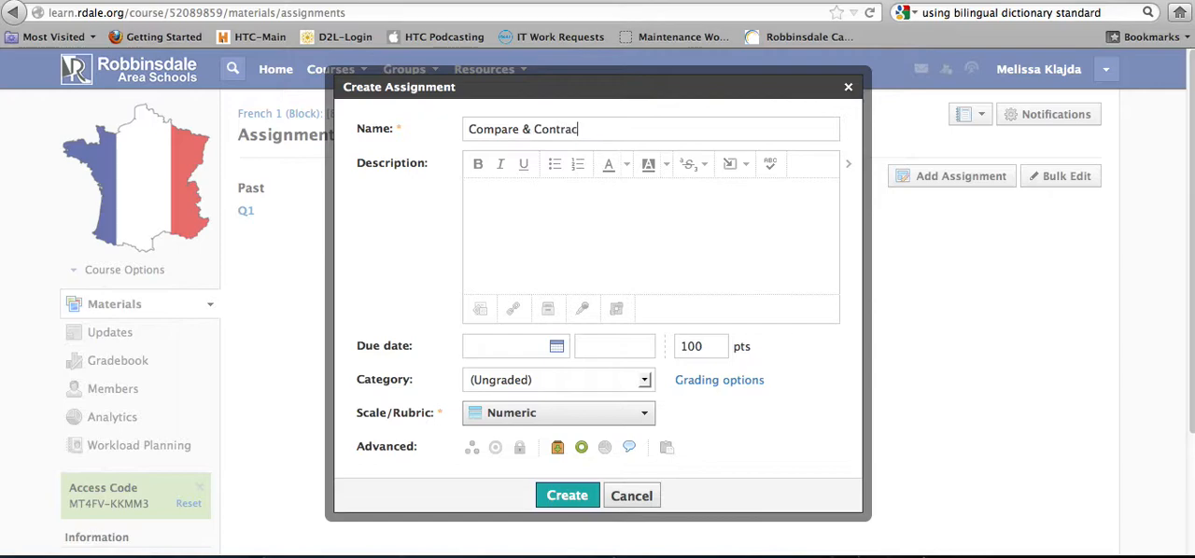
text(trast School S)
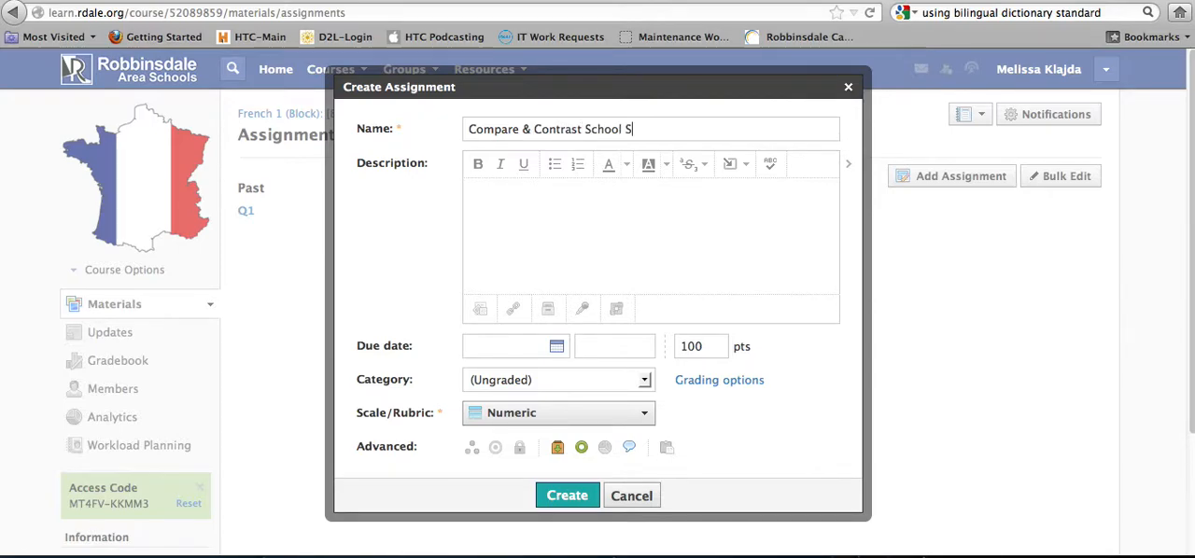
text(ystems)
Enter the assignment description "Compare and contract French and American school systems."
click(540, 239)
text(On)
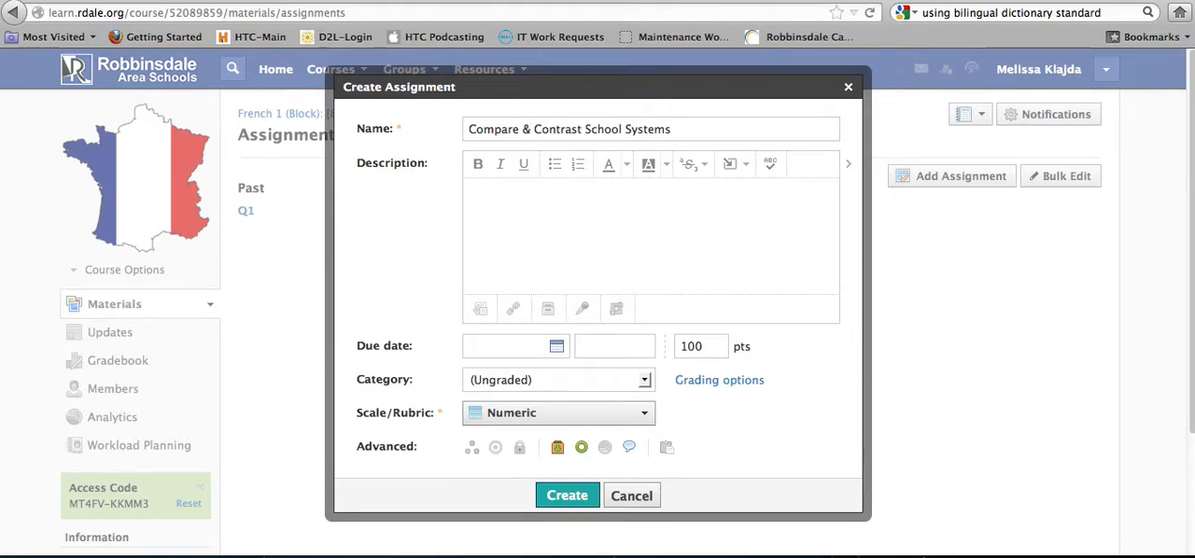
text(Compare)
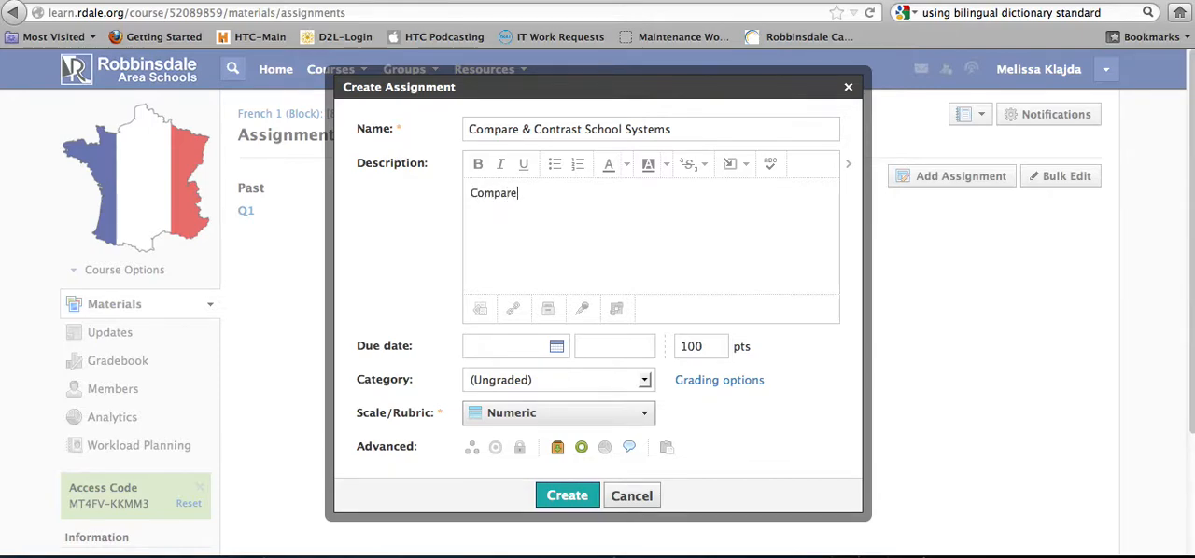
text( and contract )
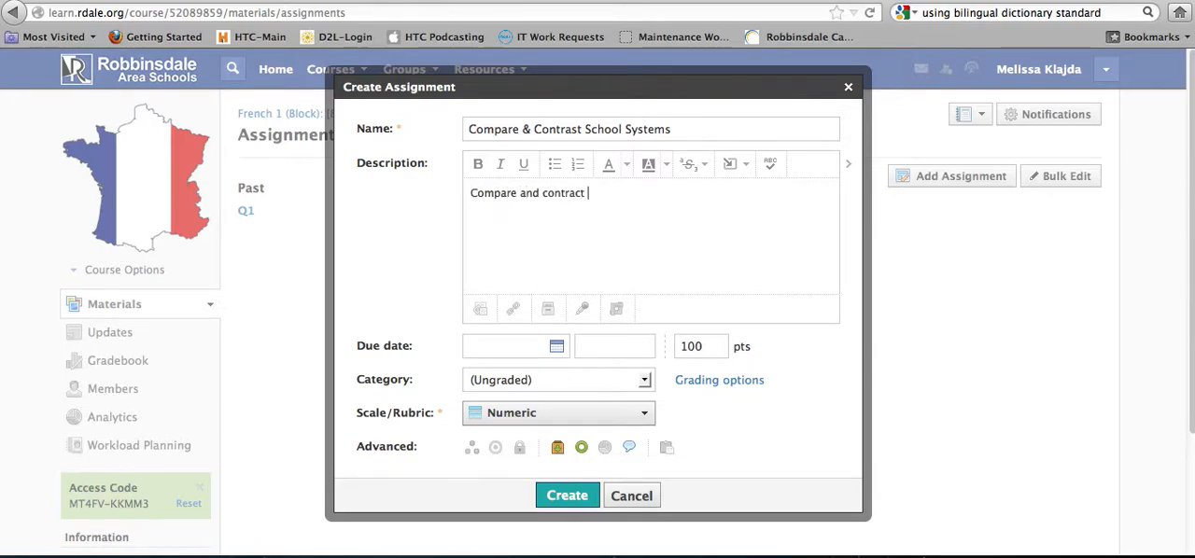
text(French and American)
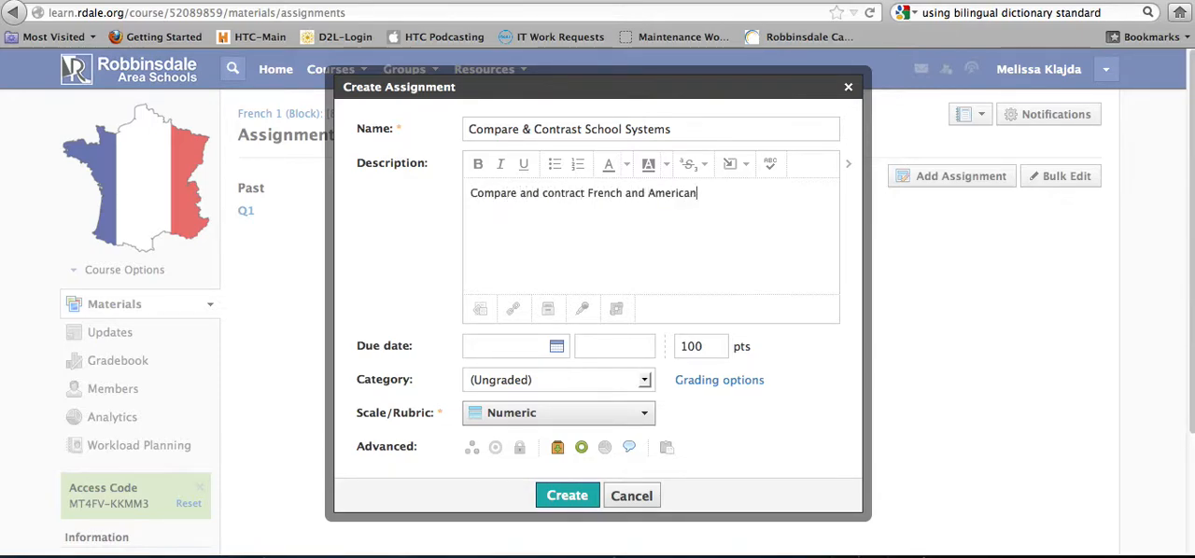
text( school systems.)
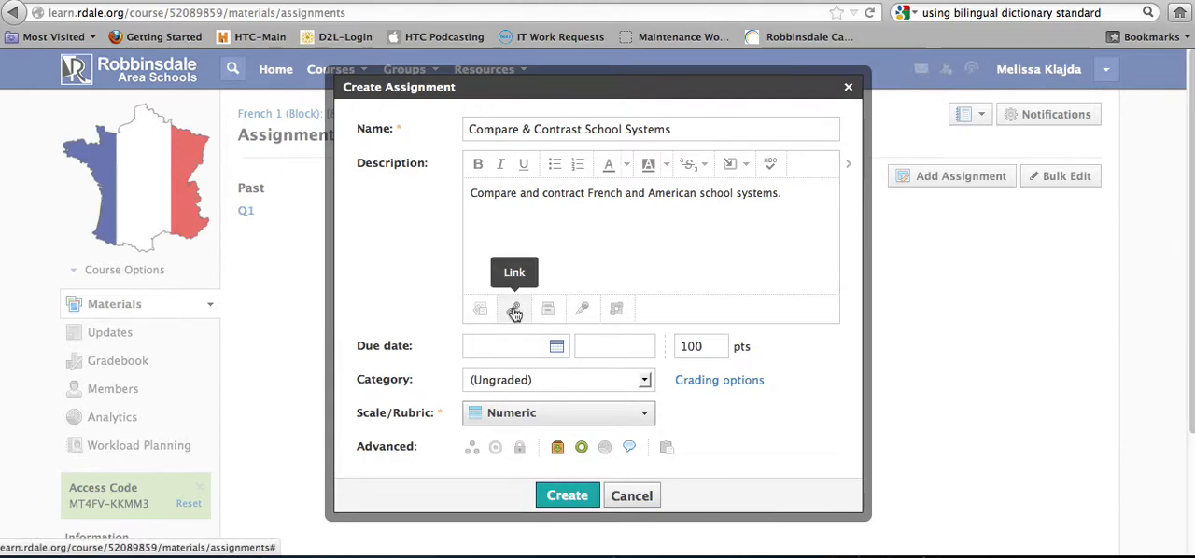
Review the new assignment's due date calendar, points field, category choices and scale/rubric options
click(556, 348)
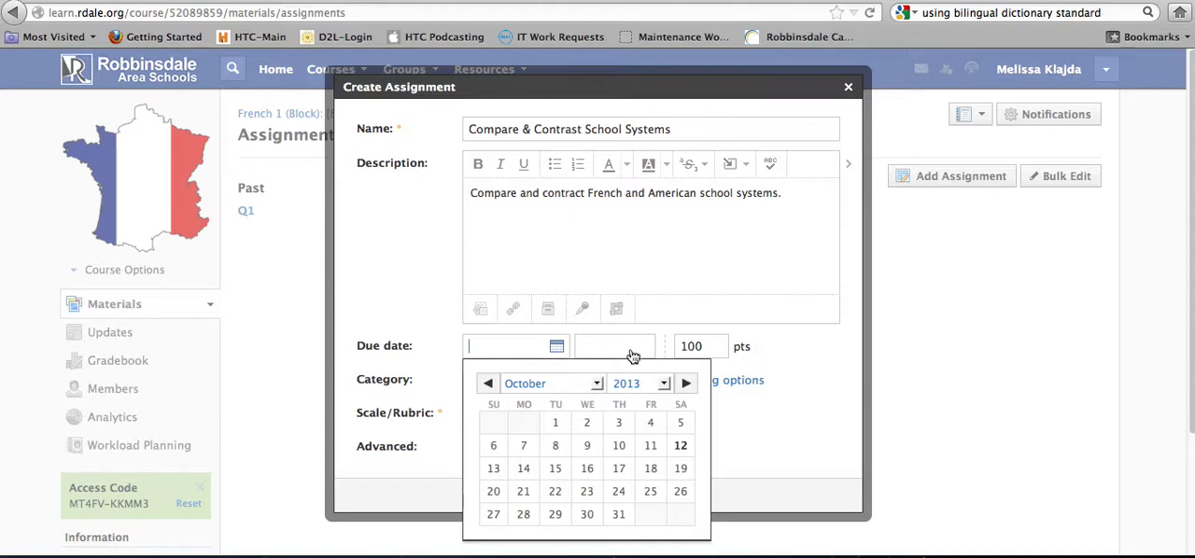
click(711, 346)
double_click(711, 347)
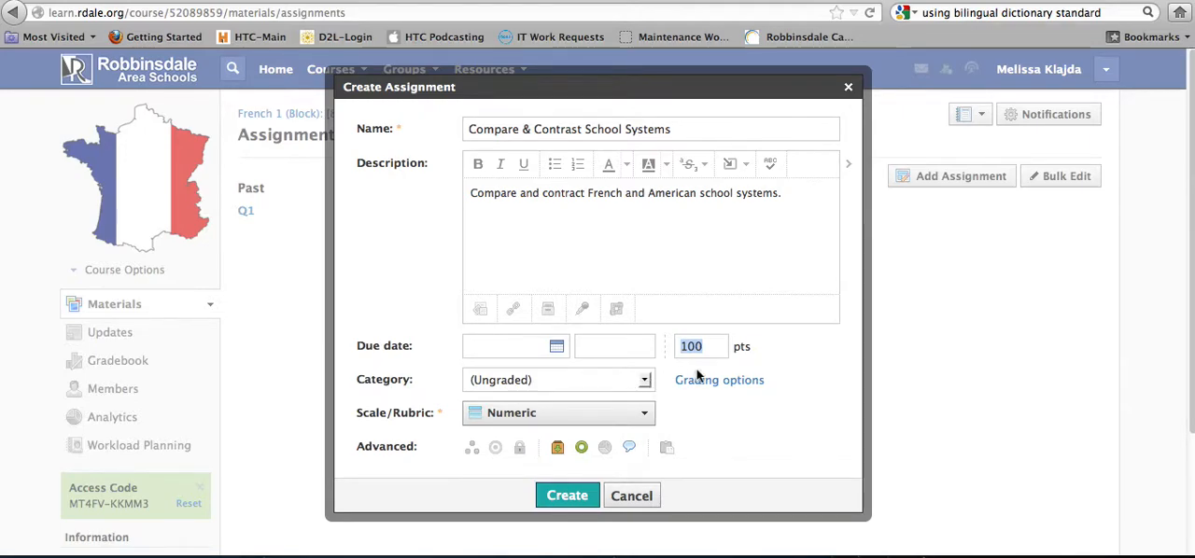
click(644, 380)
click(645, 382)
click(645, 382)
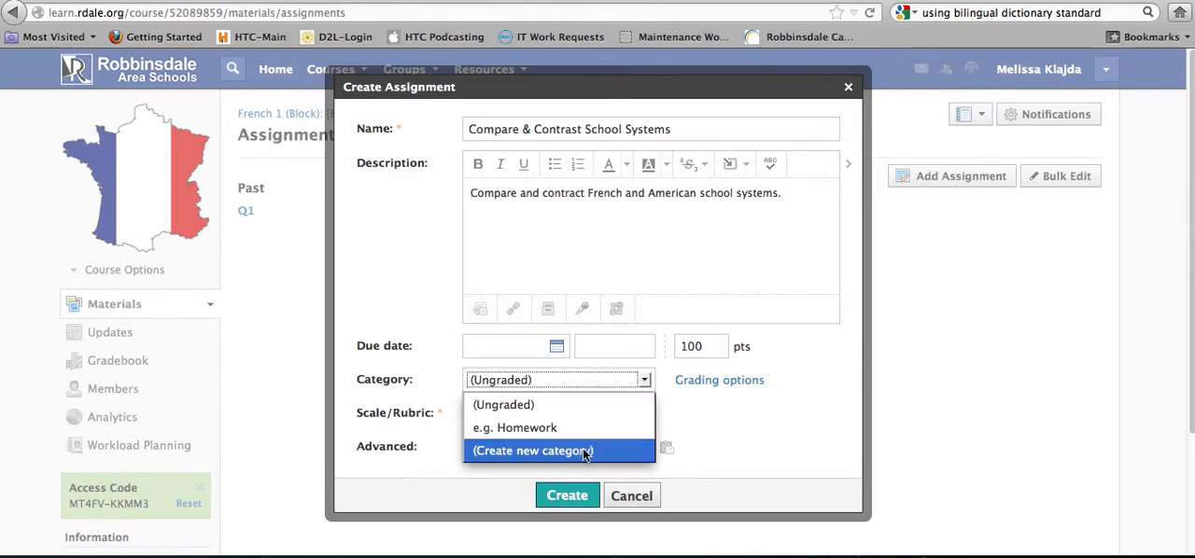
click(644, 382)
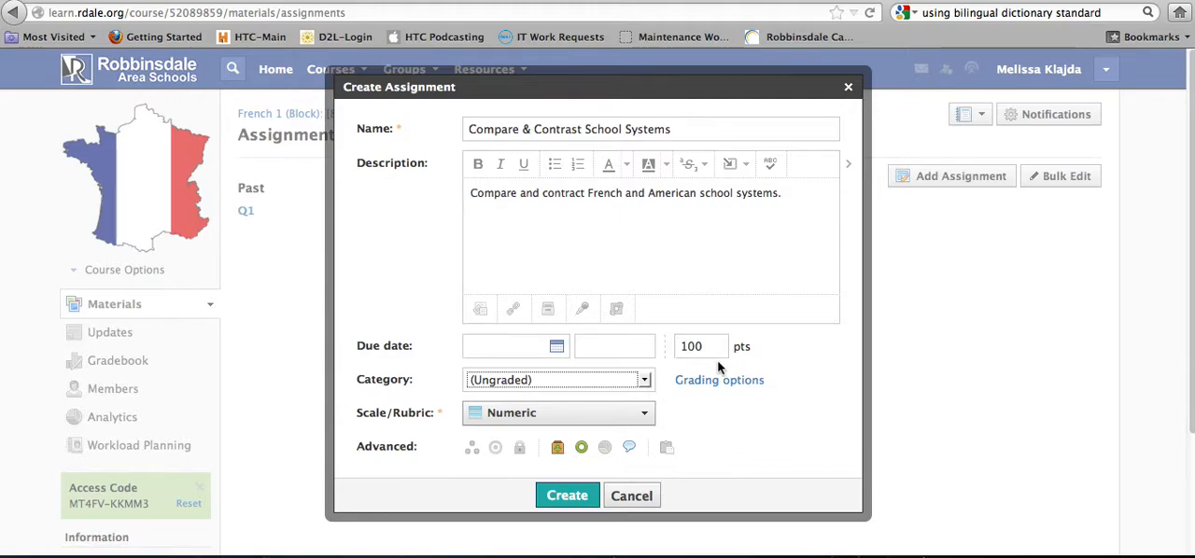
click(643, 417)
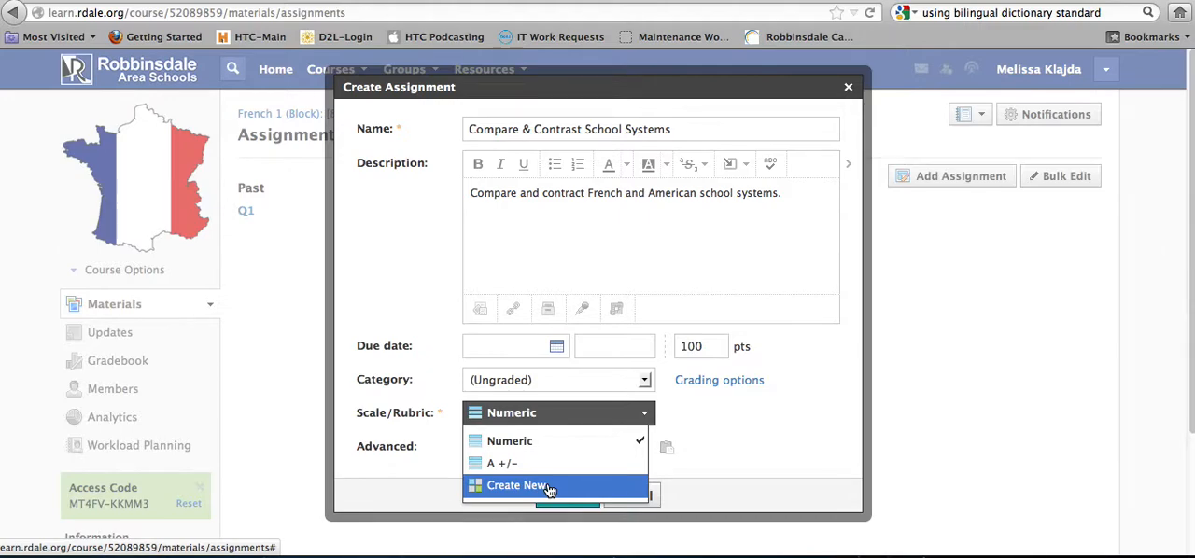
click(646, 417)
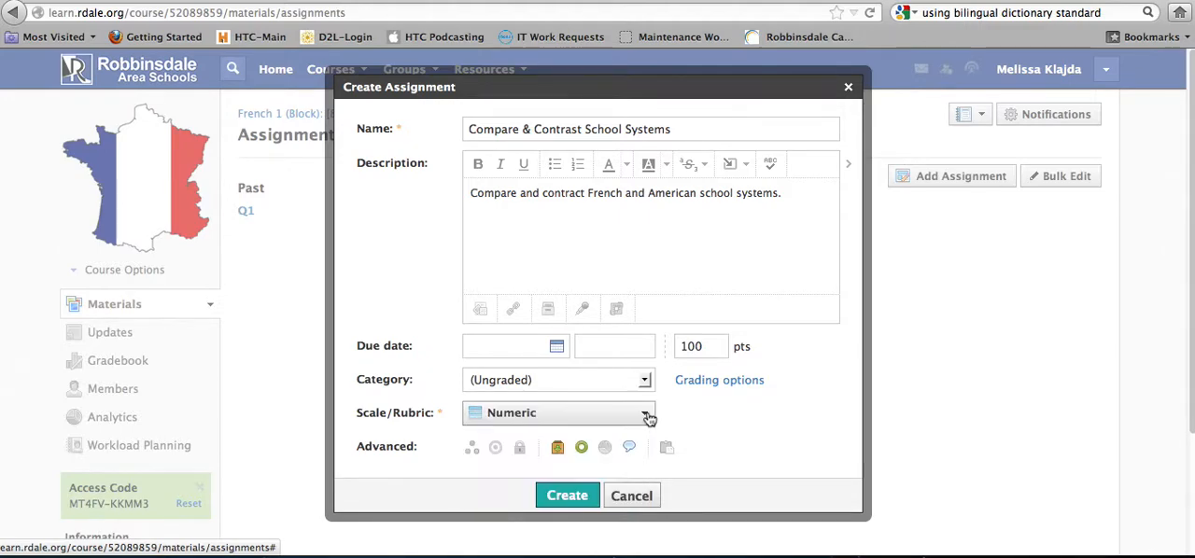
Align the assignment with outcomes 2.1:1 and 2.2:1 from Chapter 2 of the personal French I Learning Outcomes
click(496, 449)
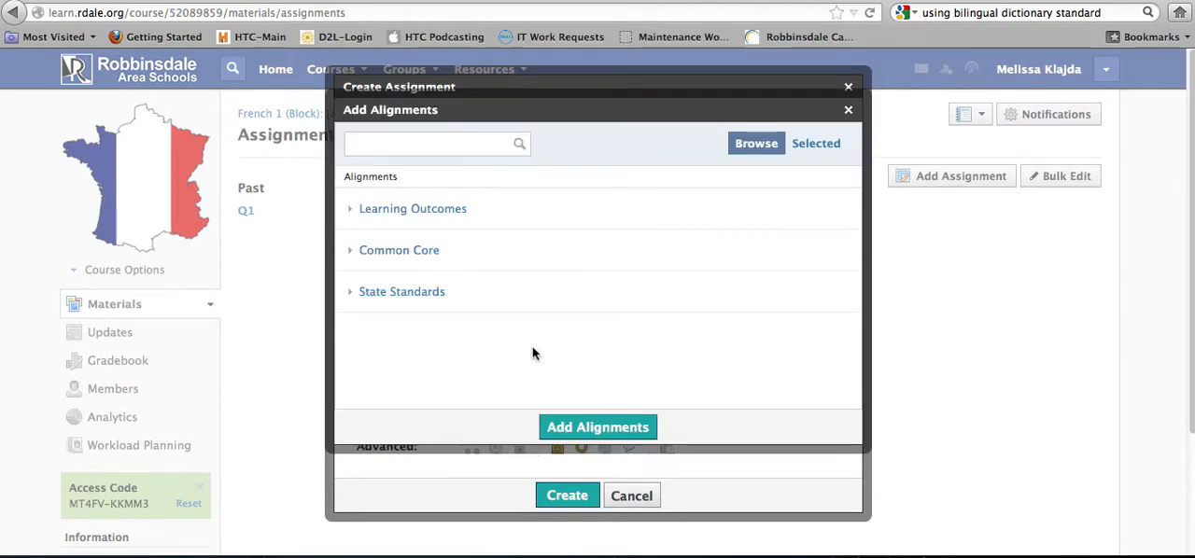
click(350, 214)
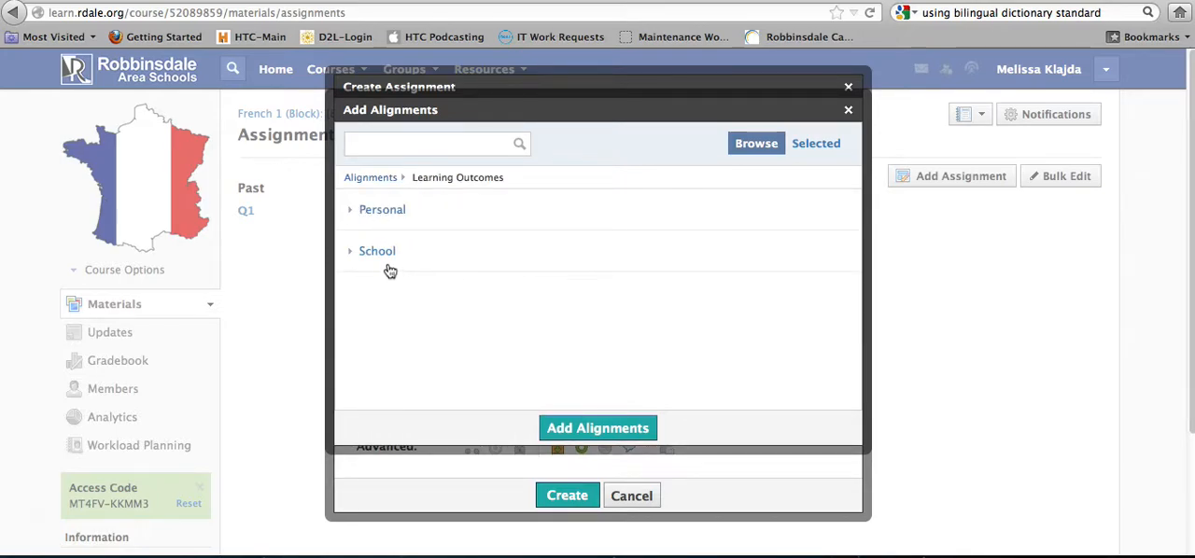
click(353, 216)
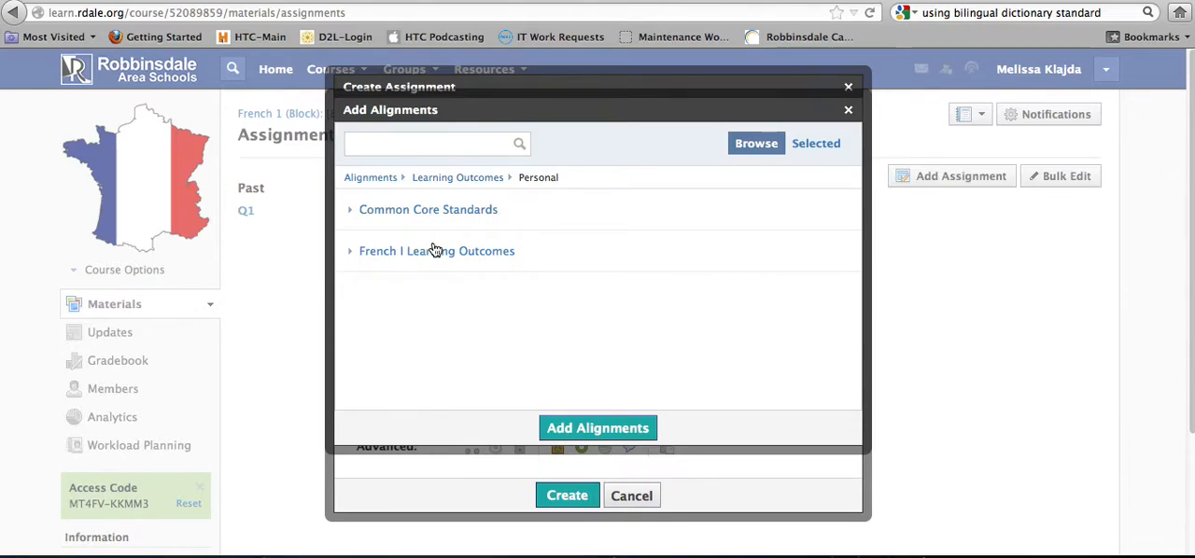
click(352, 254)
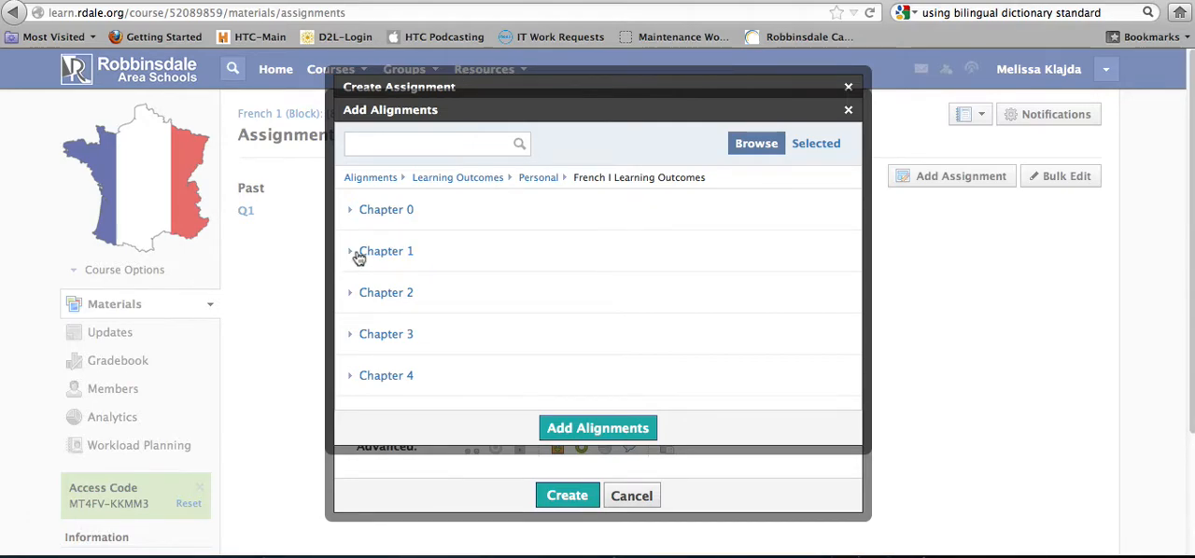
click(352, 296)
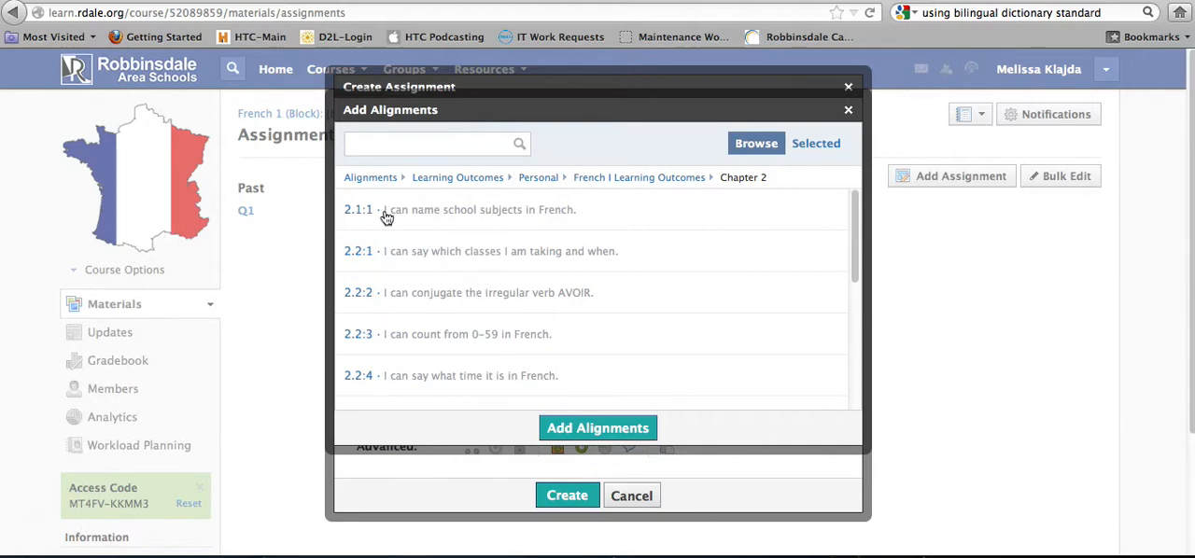
click(387, 217)
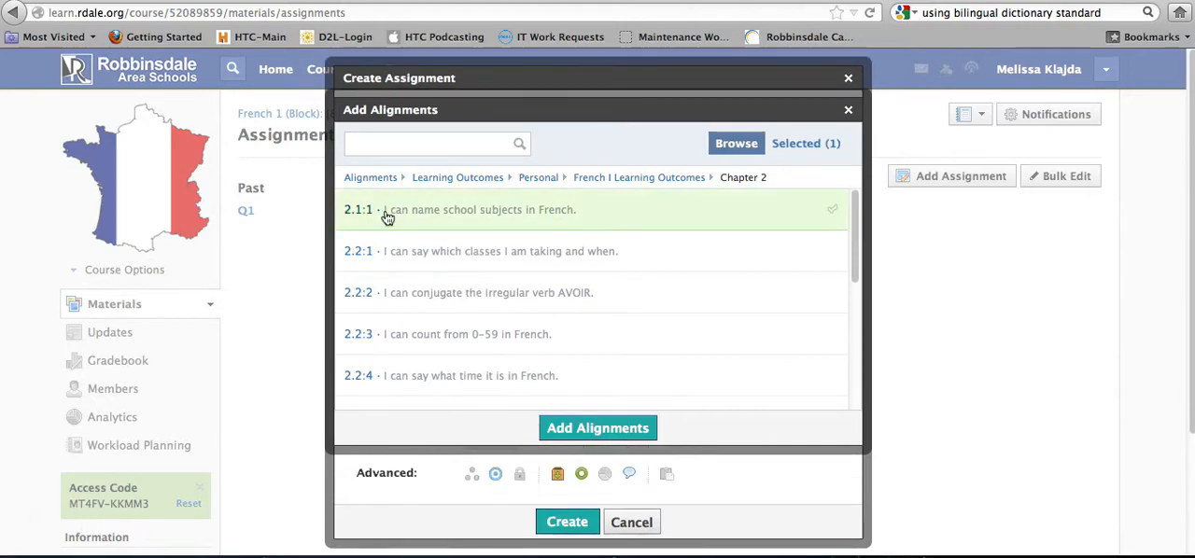
click(454, 261)
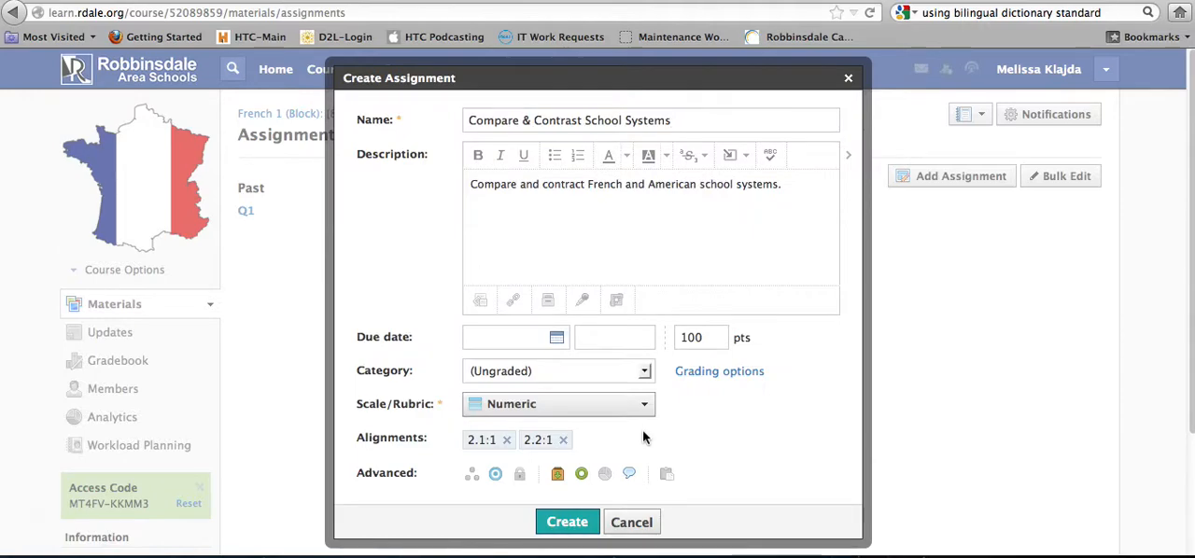
Browse the alignments to the Common Core Grades 9-10 English Language Arts writing standards under Production and Distribution of Writing
scroll(673, 454, down, 2)
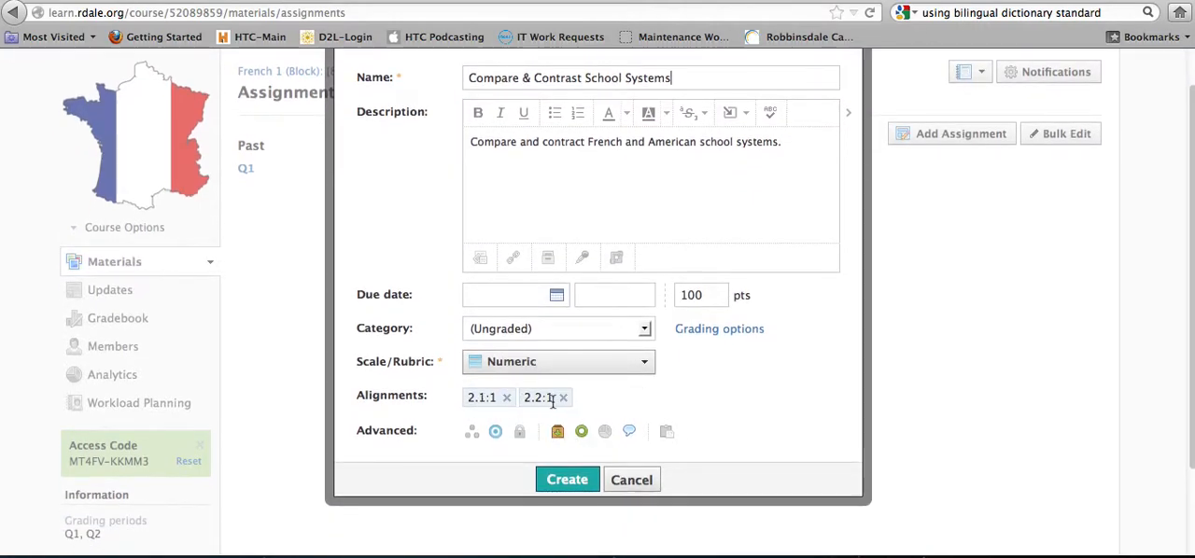
click(496, 432)
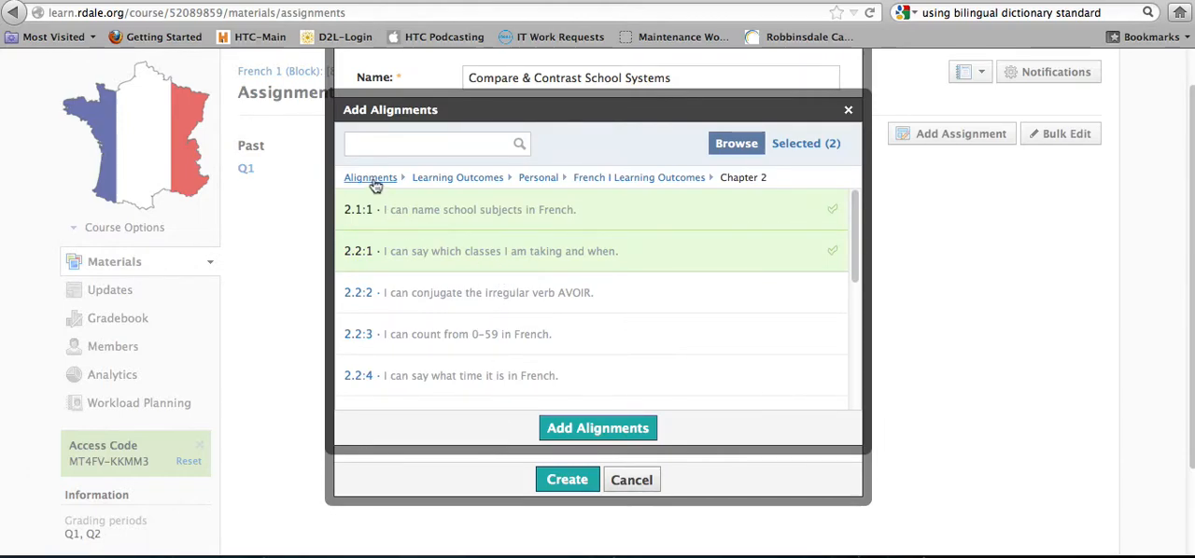
click(372, 177)
click(380, 252)
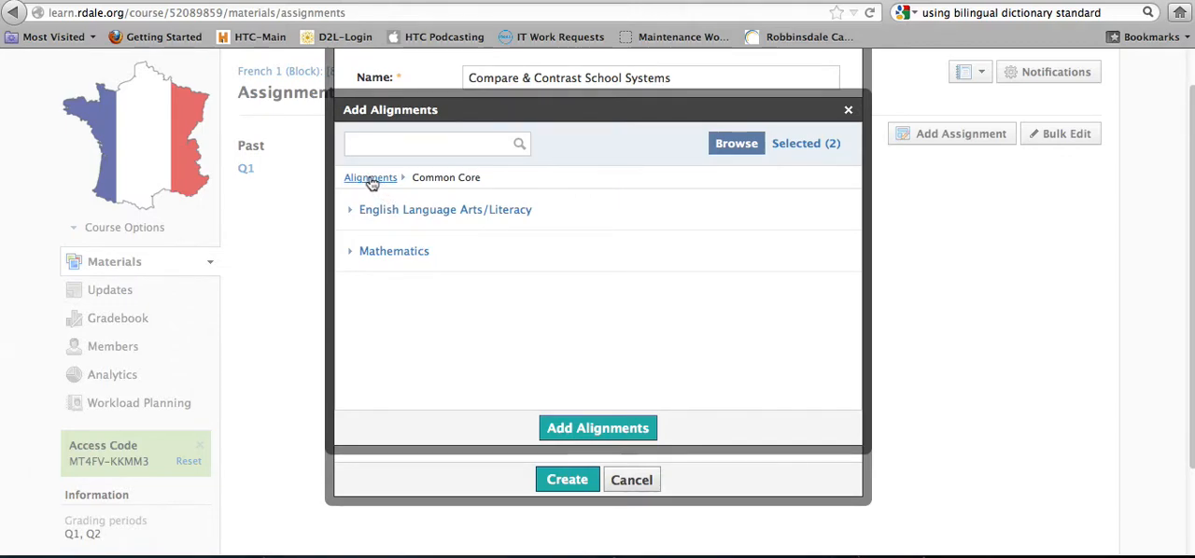
click(408, 219)
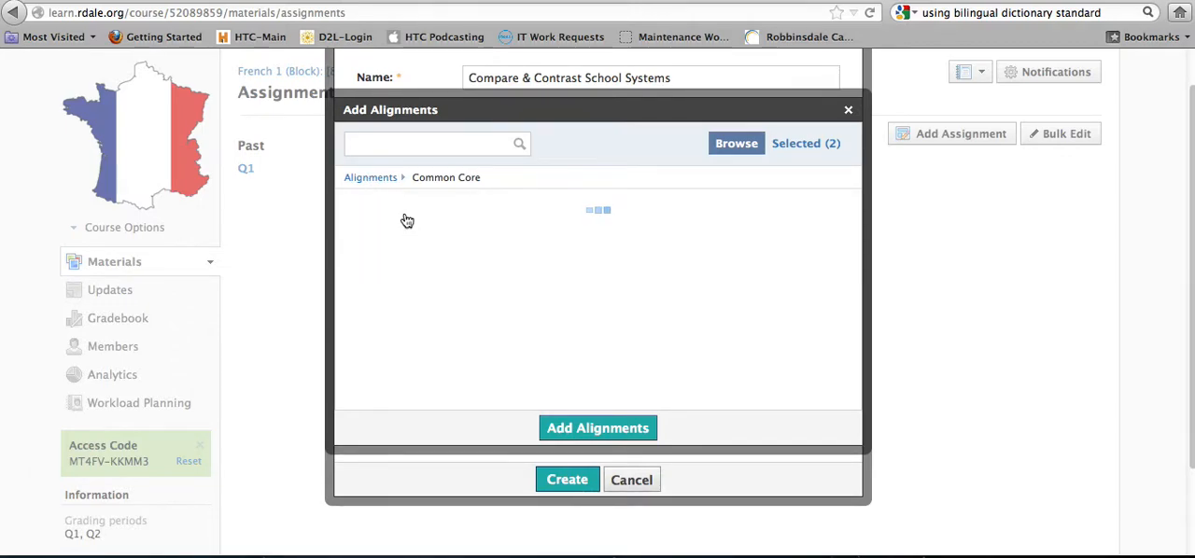
scroll(519, 324, down, 10)
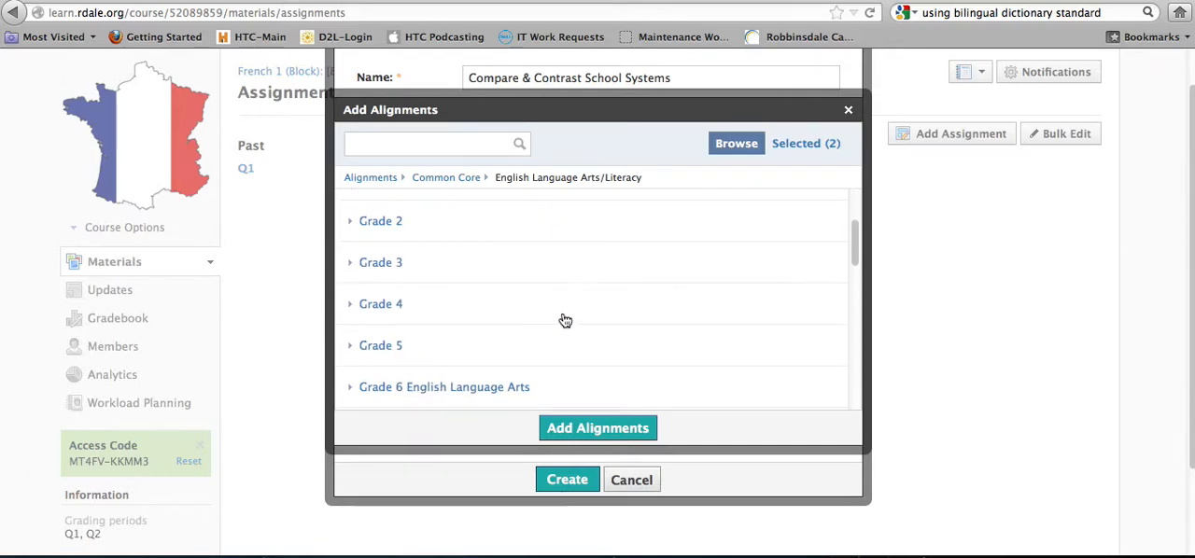
scroll(560, 308, down, 1)
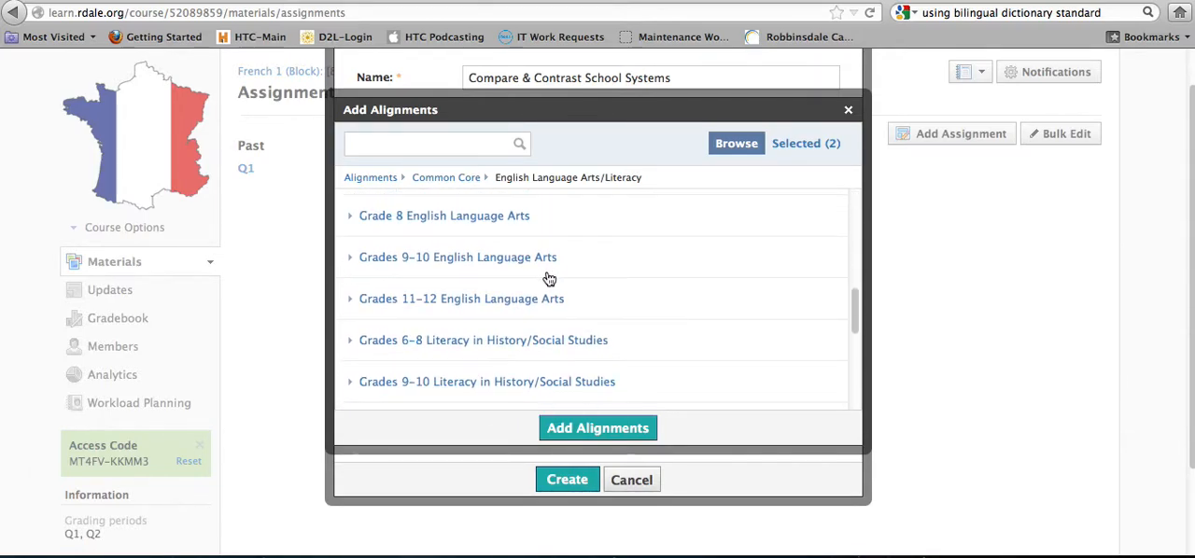
click(477, 266)
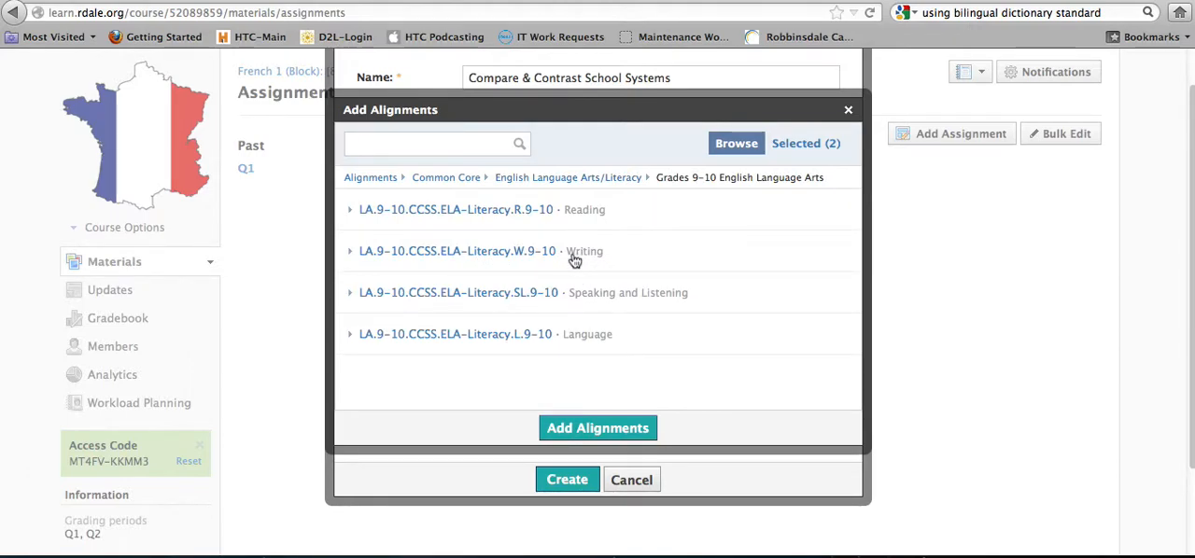
click(537, 253)
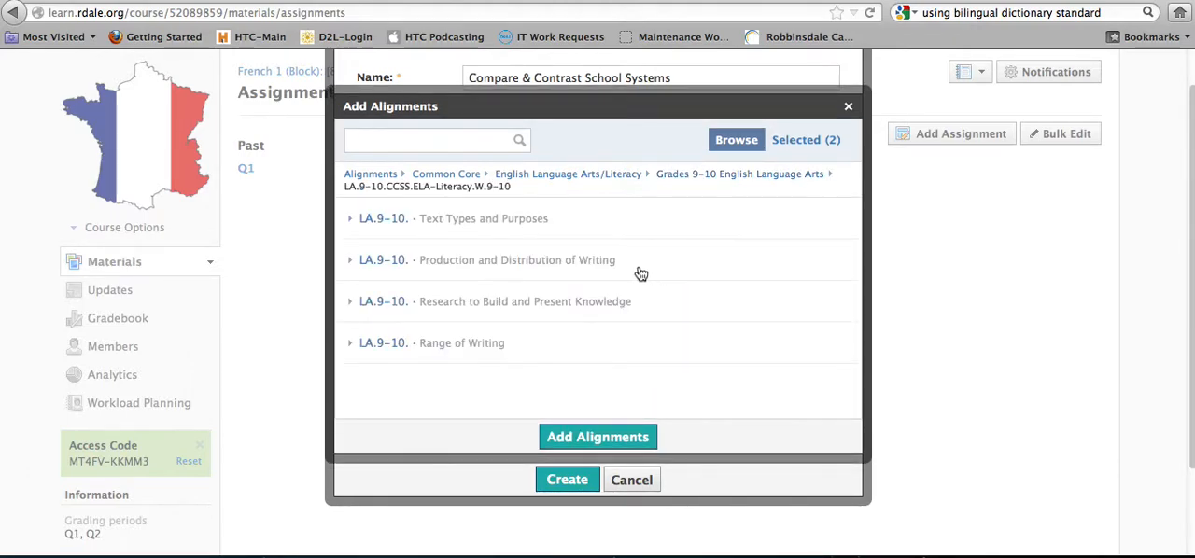
click(469, 271)
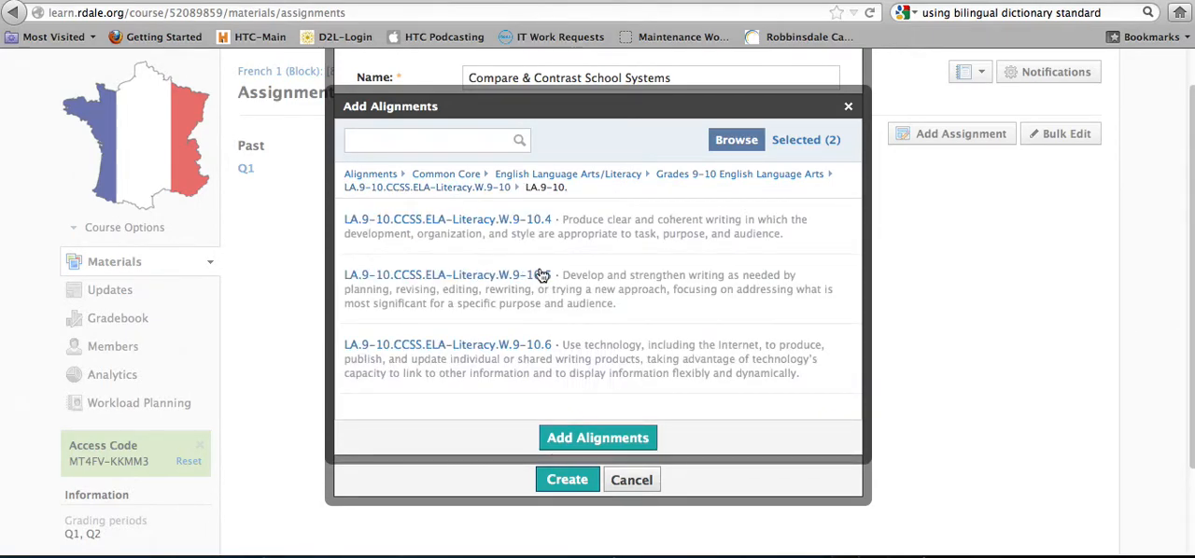
Align the assignment with standards LA.9-10.CCSS.ELA-Literacy.W.9-10.4, W.9-10.5 and W.9-10.6, and remove the 2.2:1 alignment
click(579, 227)
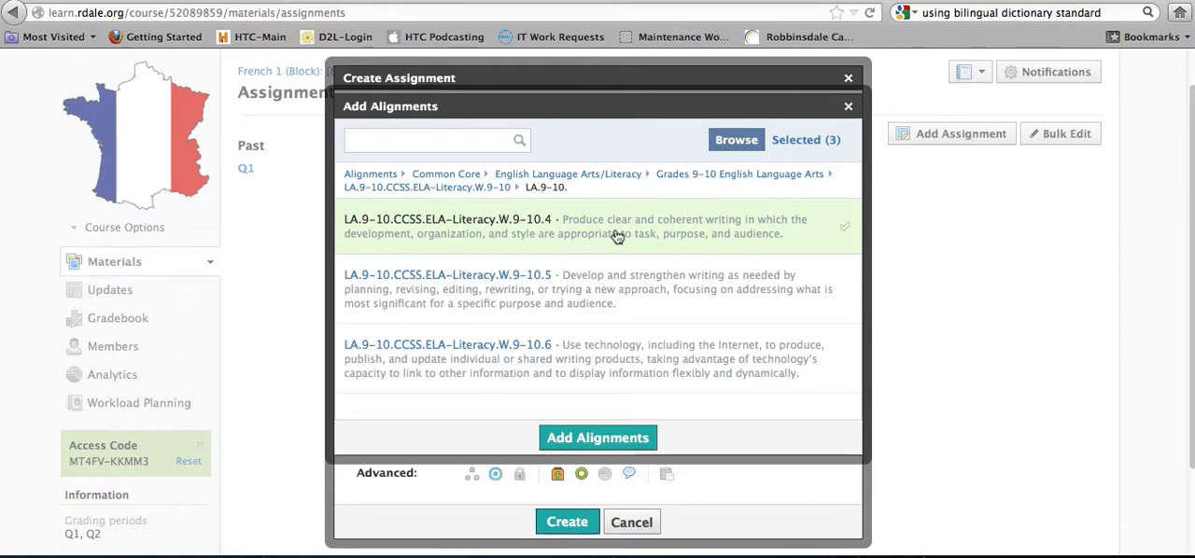
click(648, 311)
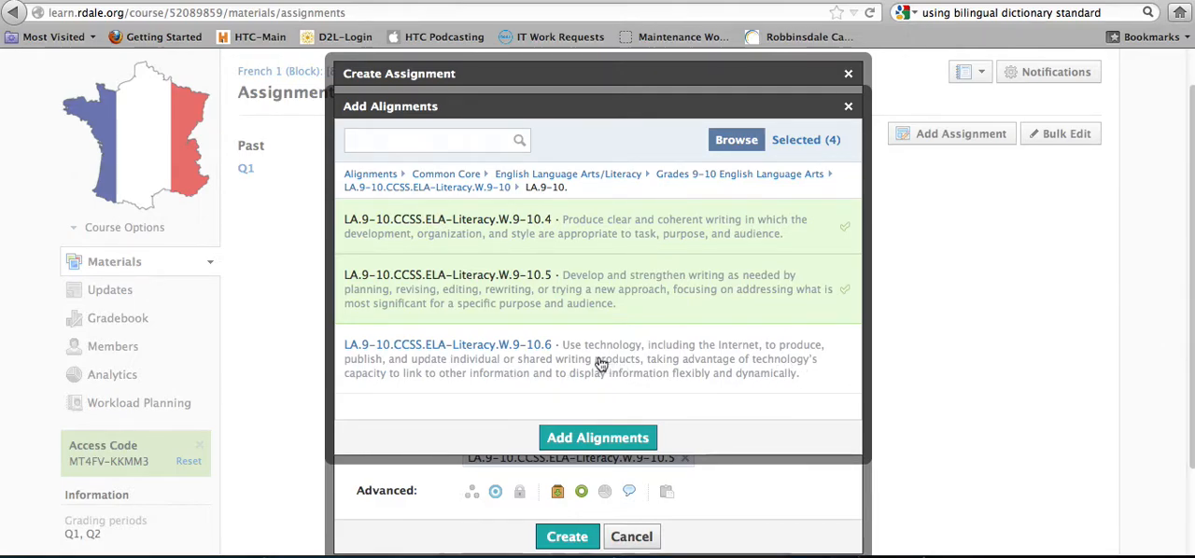
click(658, 372)
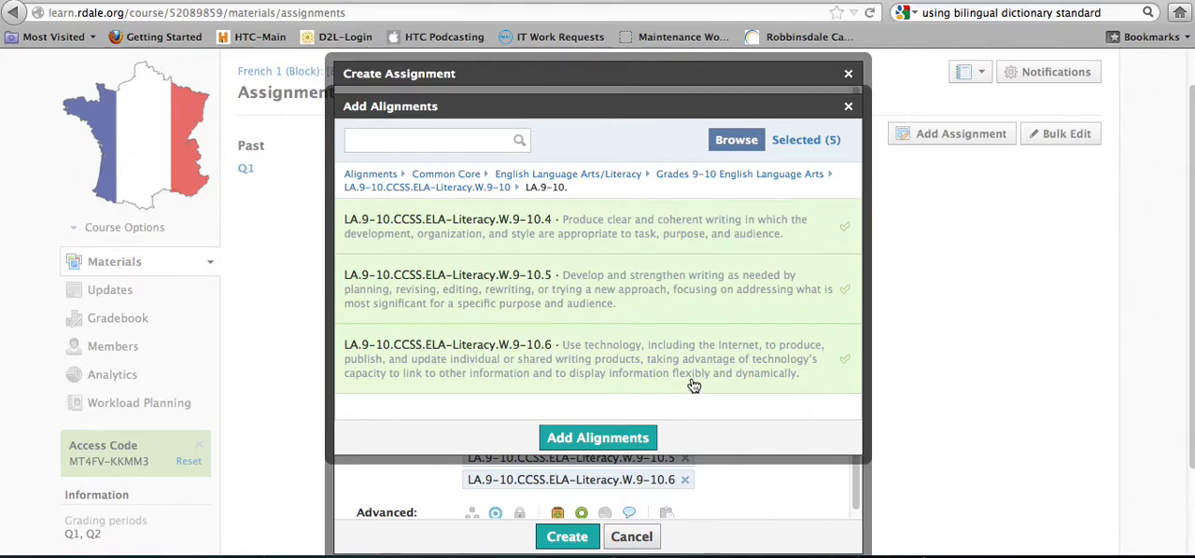
click(624, 444)
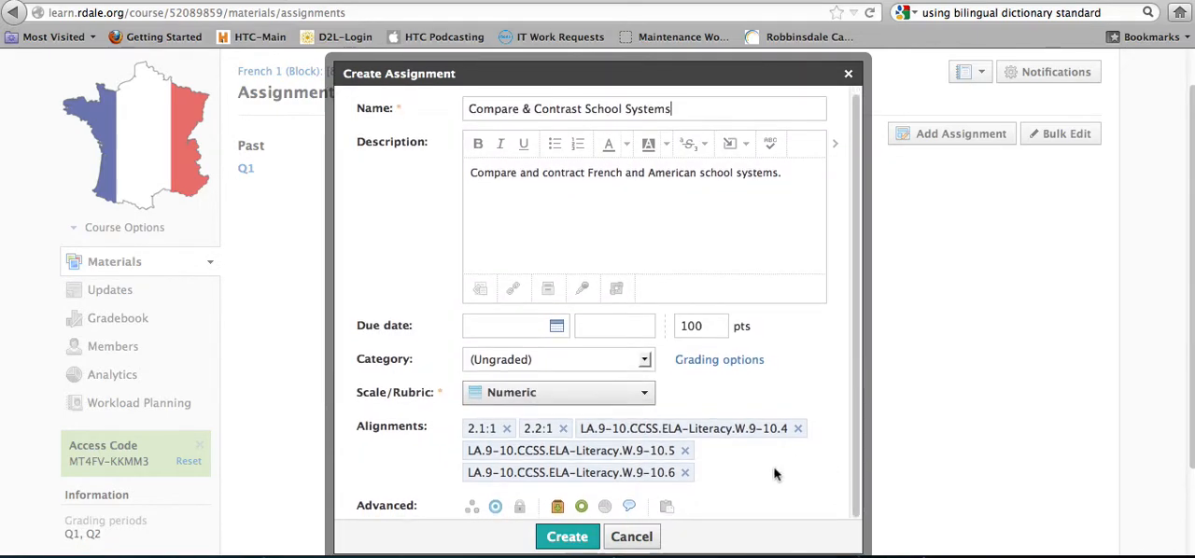
click(564, 429)
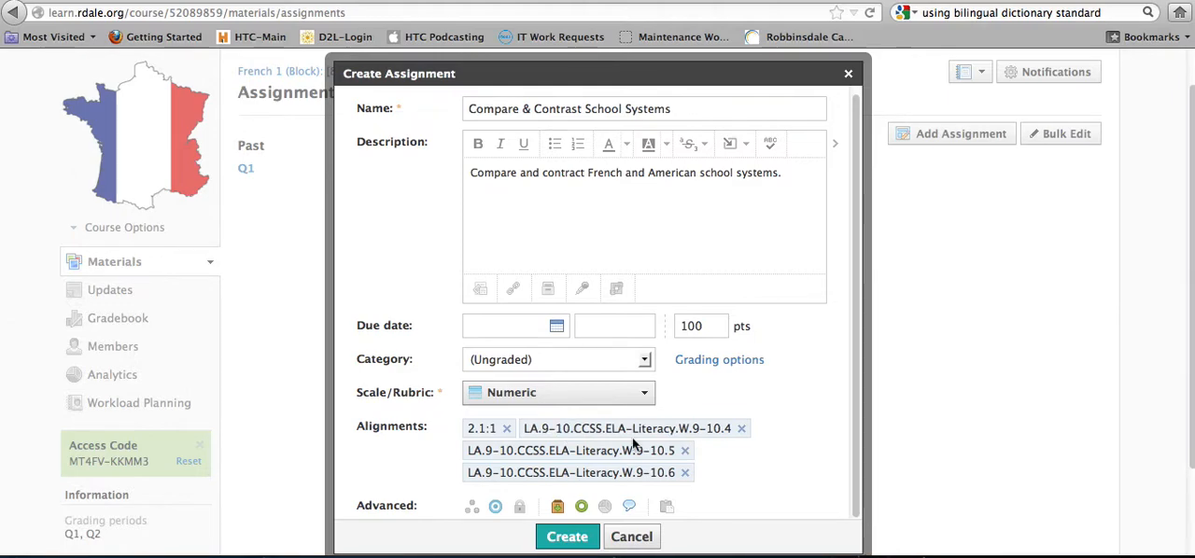
Set the due date to October 15, 2013 and create the assignment
scroll(729, 452, down, 2)
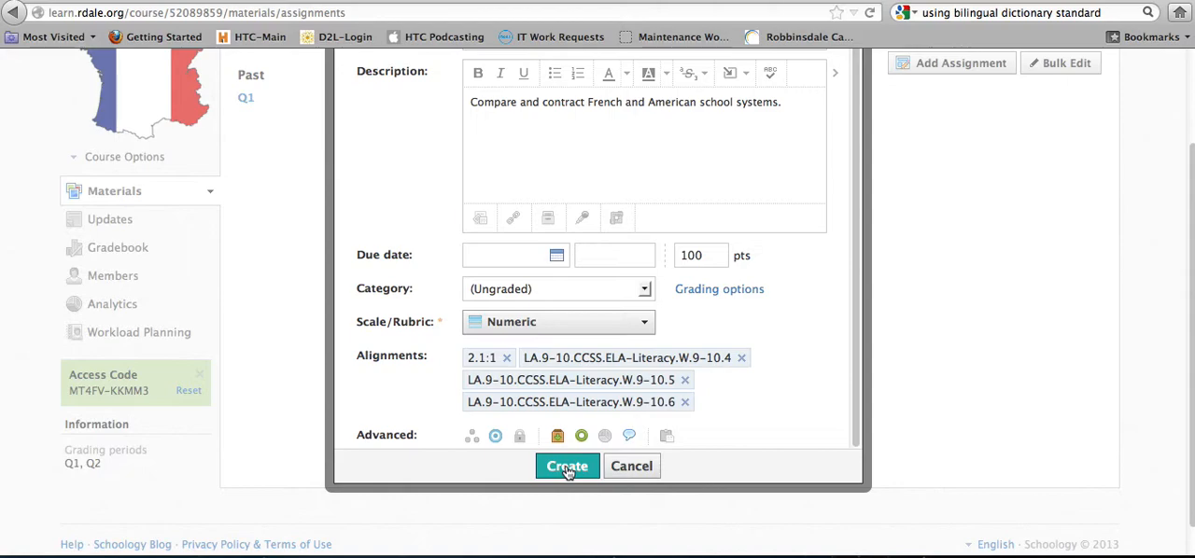
click(556, 256)
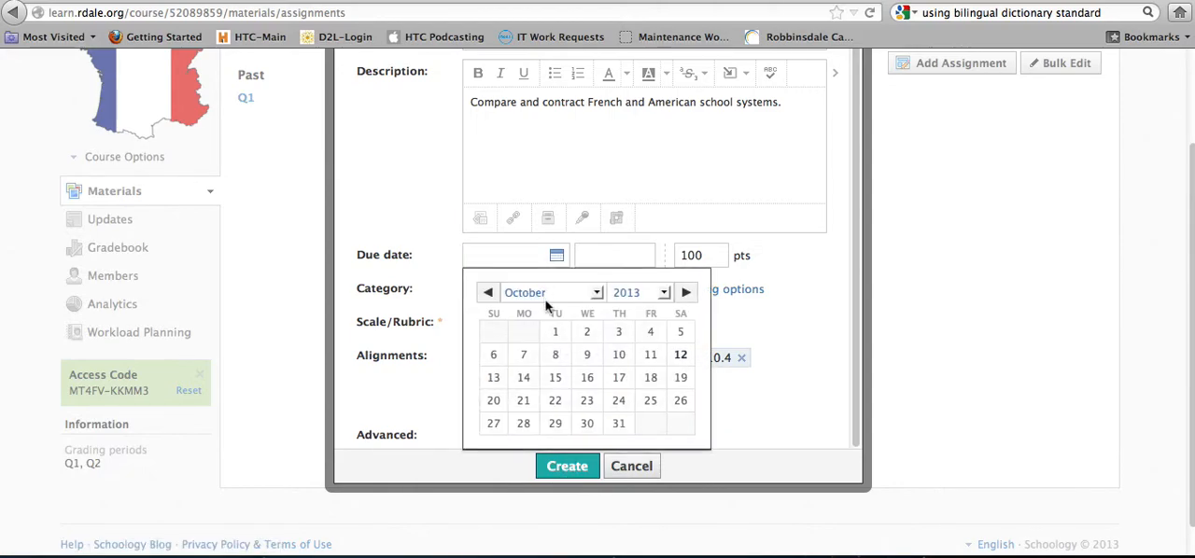
click(555, 379)
click(568, 467)
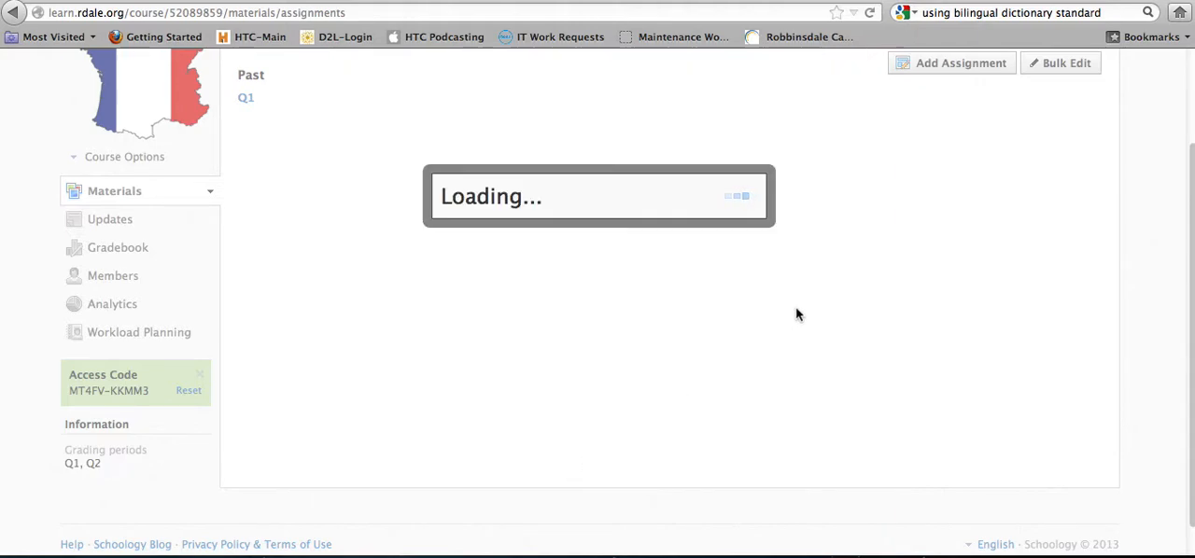
Examine the descriptions of the standards and outcome aligned with the Compare & Contrast School Systems assignment
scroll(807, 343, up, 2)
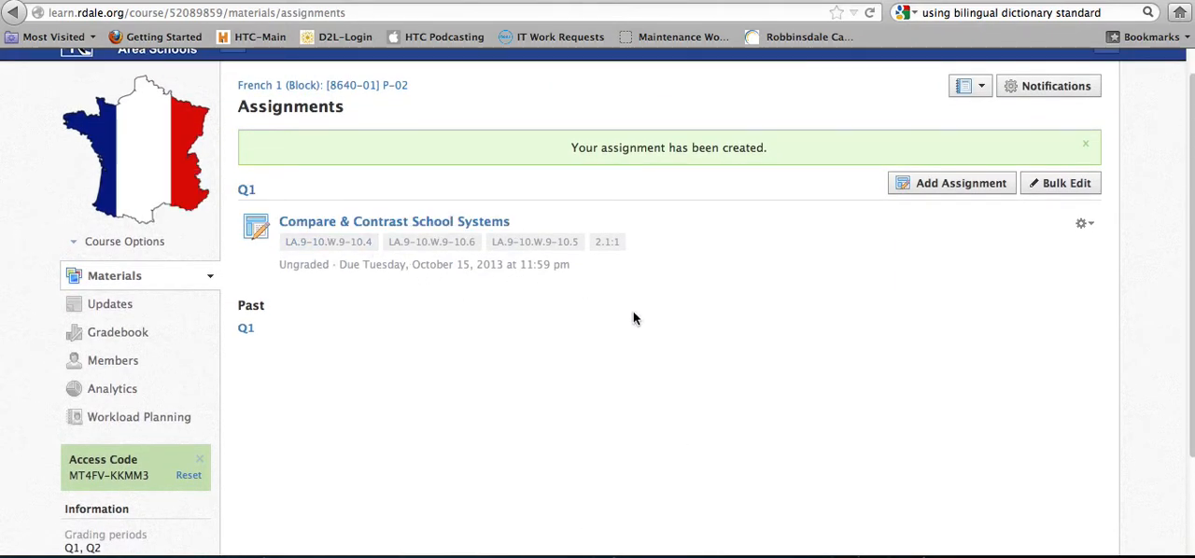
scroll(702, 347, up, 1)
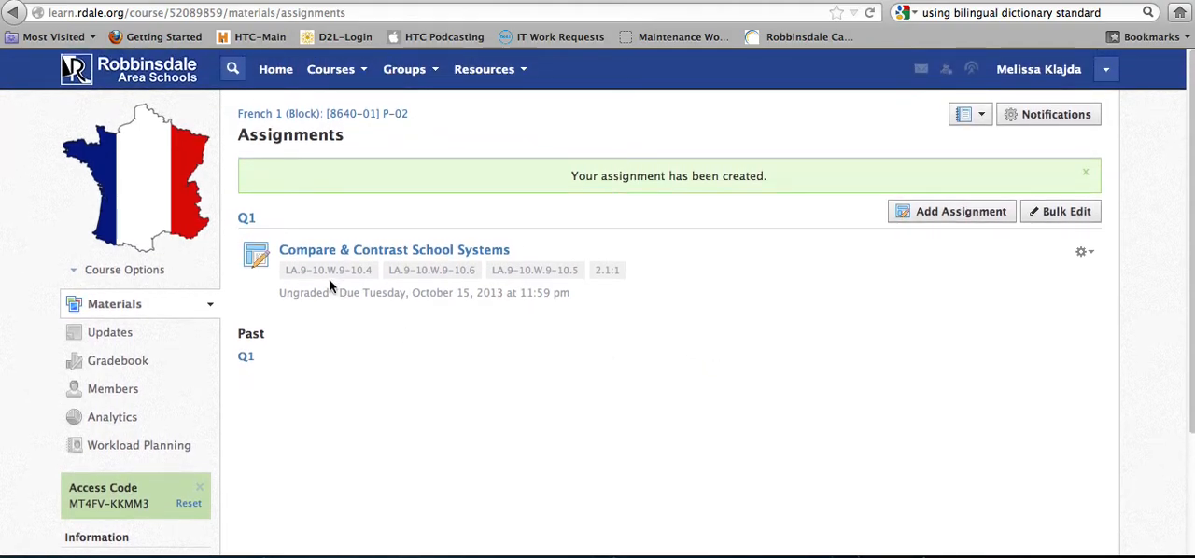
mouse_move(326, 279)
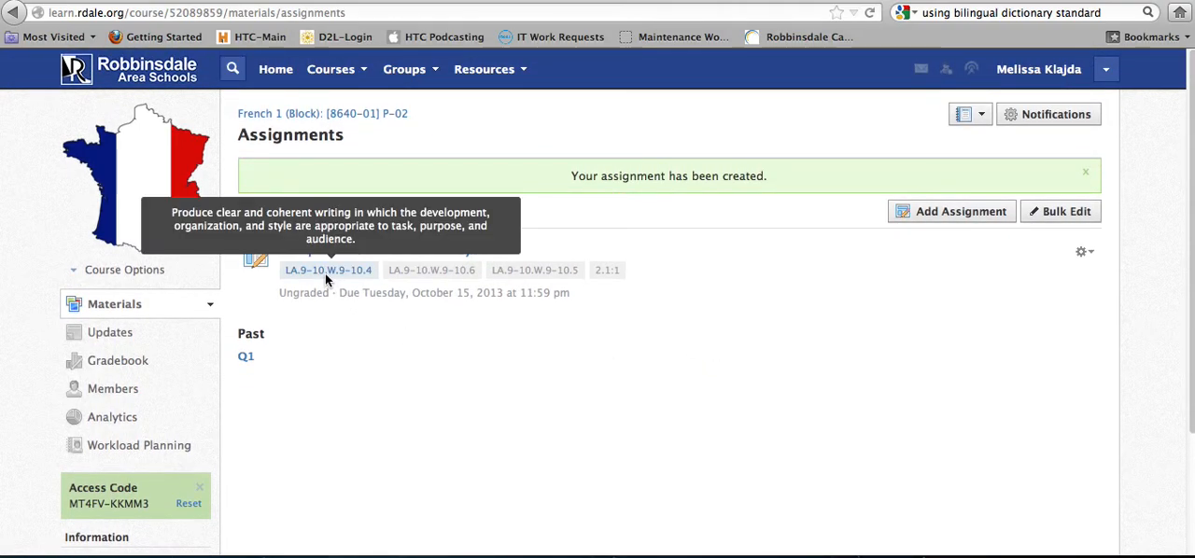
mouse_move(396, 272)
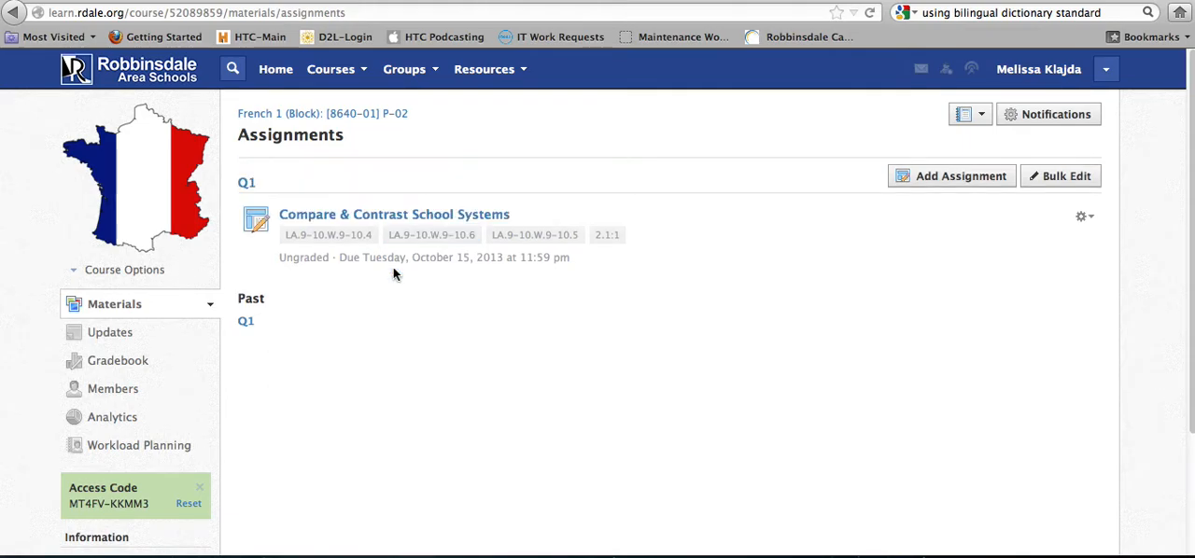
mouse_move(524, 238)
mouse_move(603, 241)
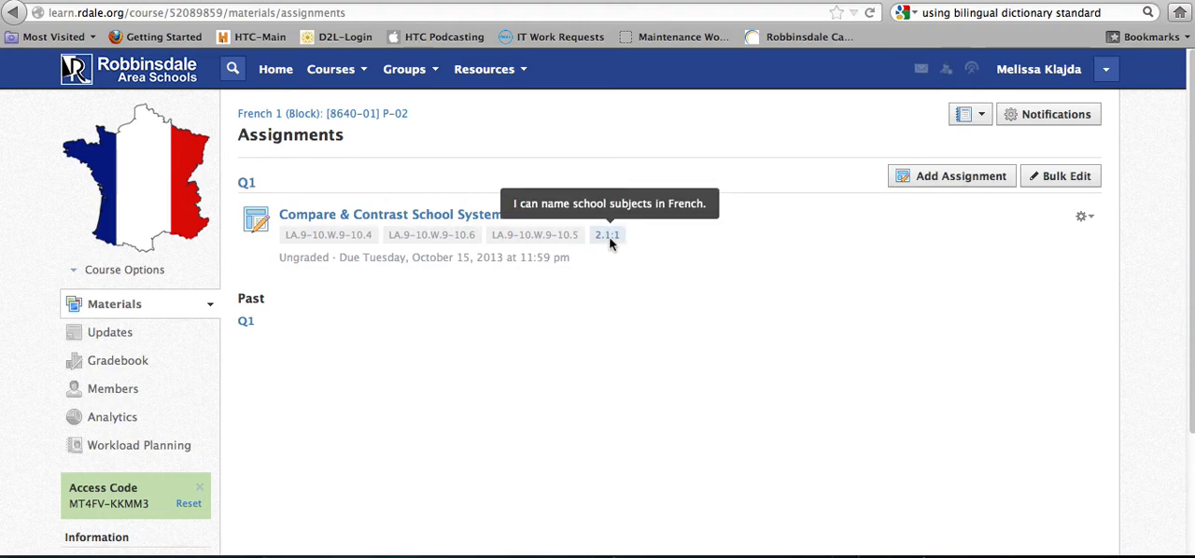
mouse_move(564, 241)
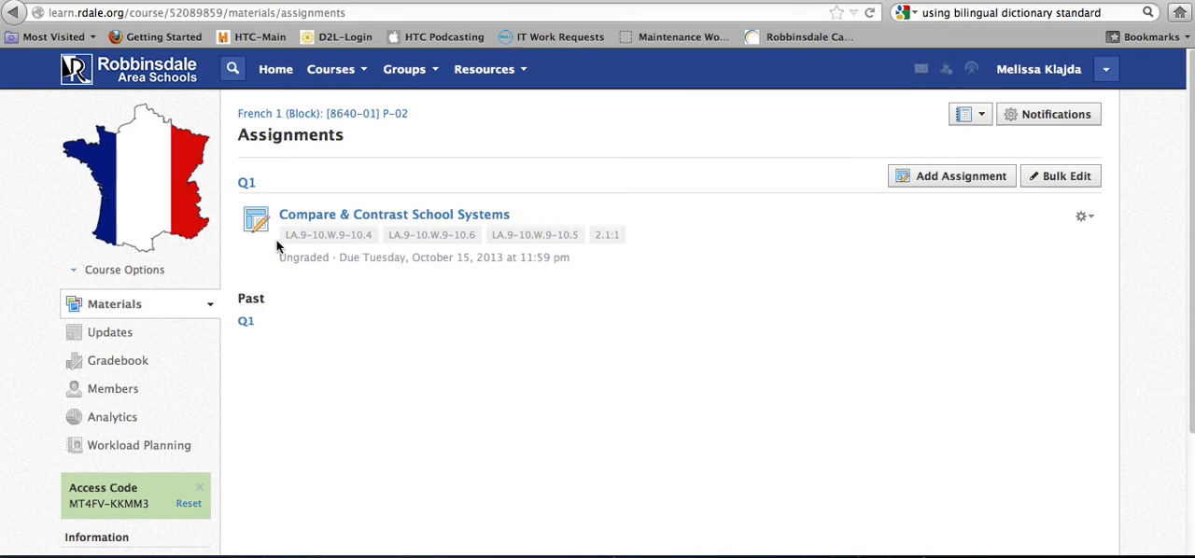
Delete the Compare & Contrast School Systems assignment from the course
click(1092, 227)
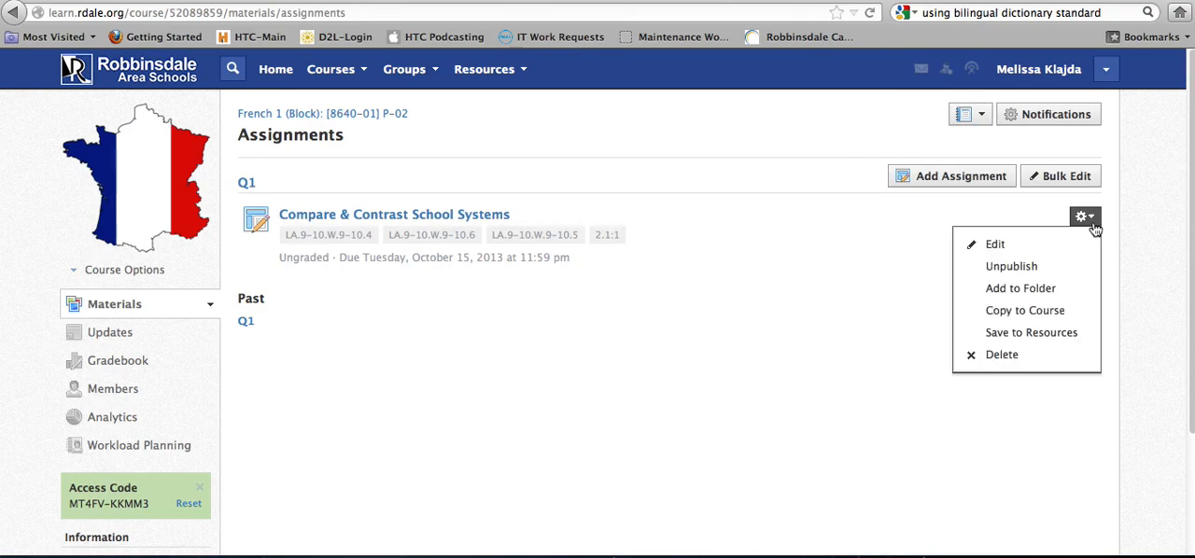
click(1002, 355)
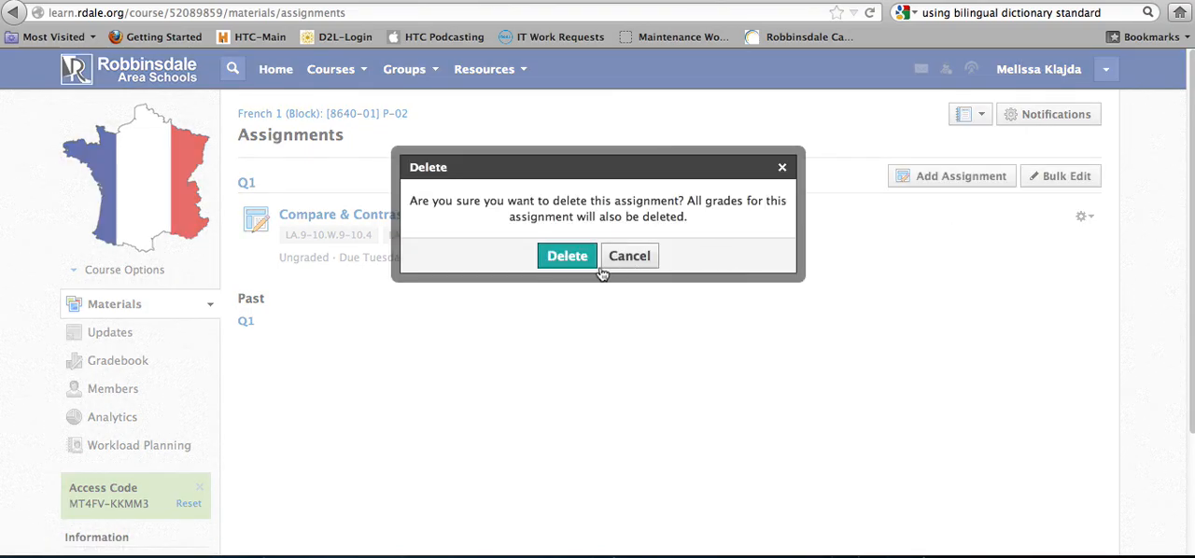
click(560, 260)
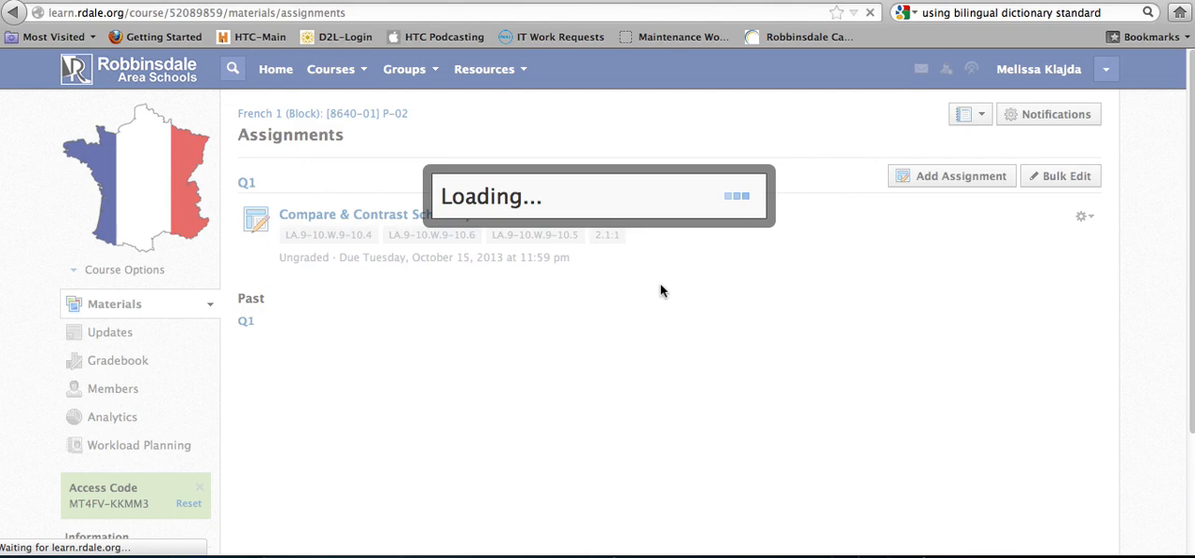